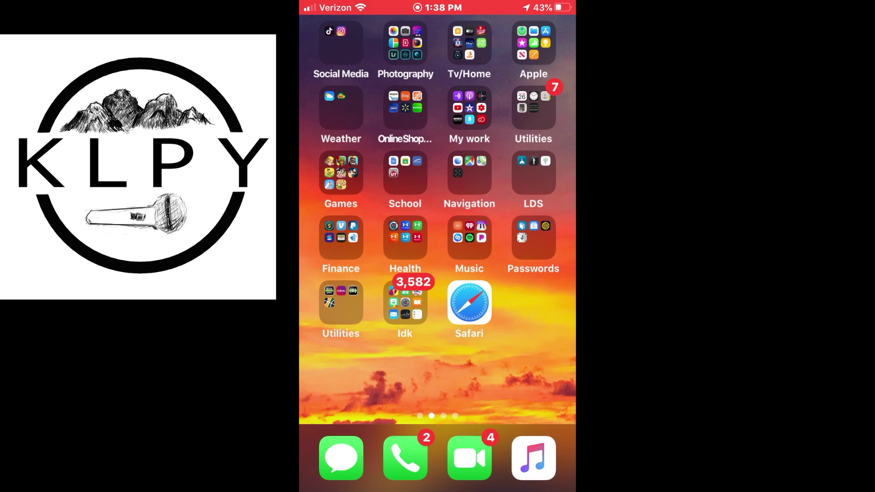
Open and close the Weather and Online Shop/Sell folders, then open the My work folder
left_click(340, 108)
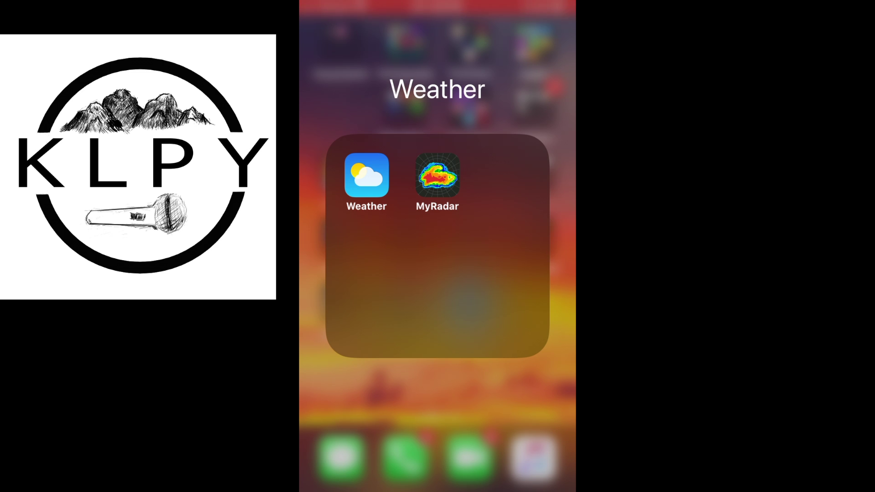
left_click(438, 383)
left_click(406, 109)
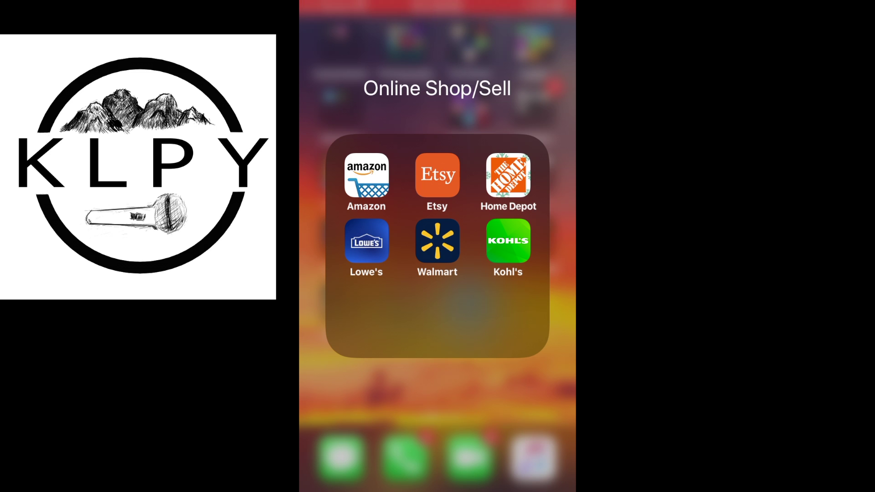
left_click(437, 397)
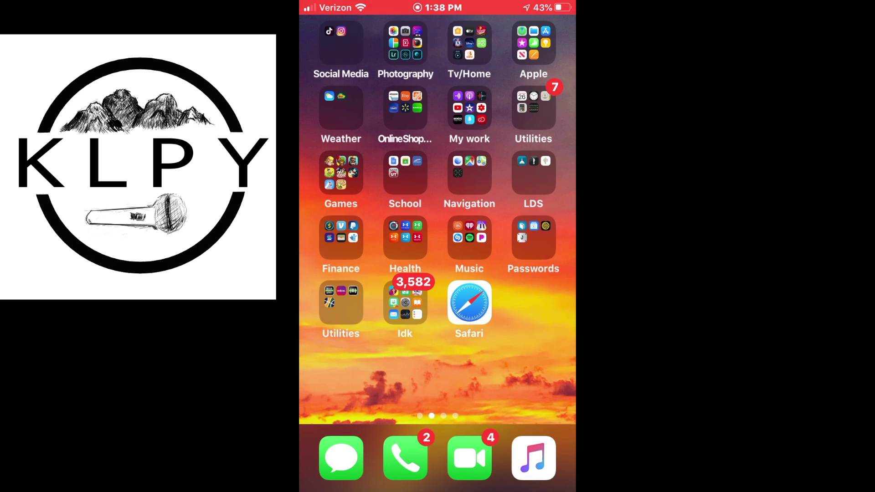
left_click(470, 108)
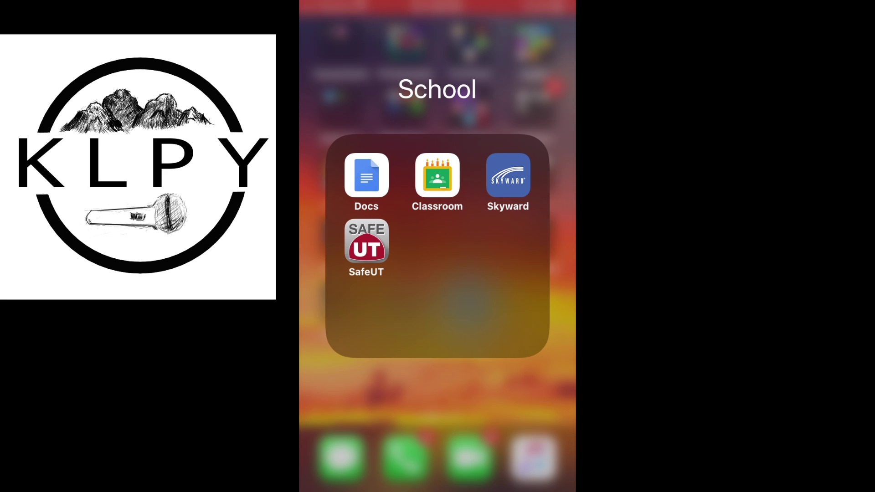
Close School, view the Navigation and LDS folders, and preview then dismiss Family Tree's options
left_click(437, 410)
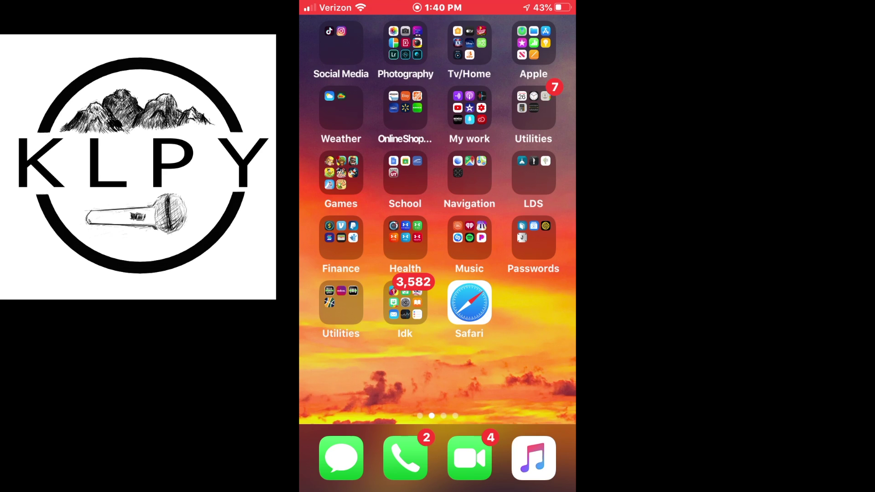
left_click(469, 174)
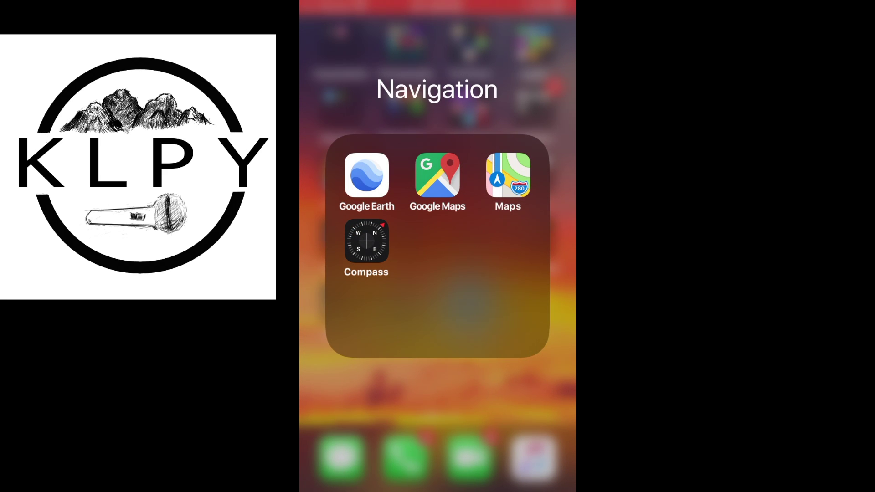
left_click(438, 411)
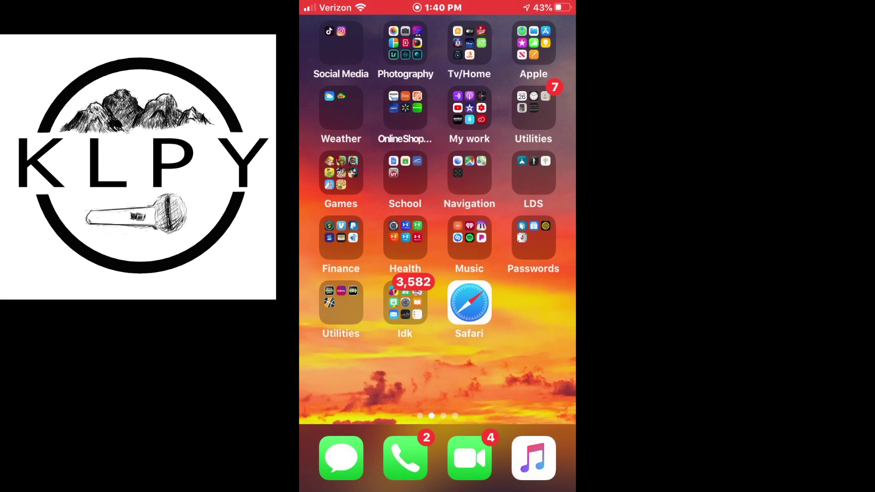
left_click(534, 175)
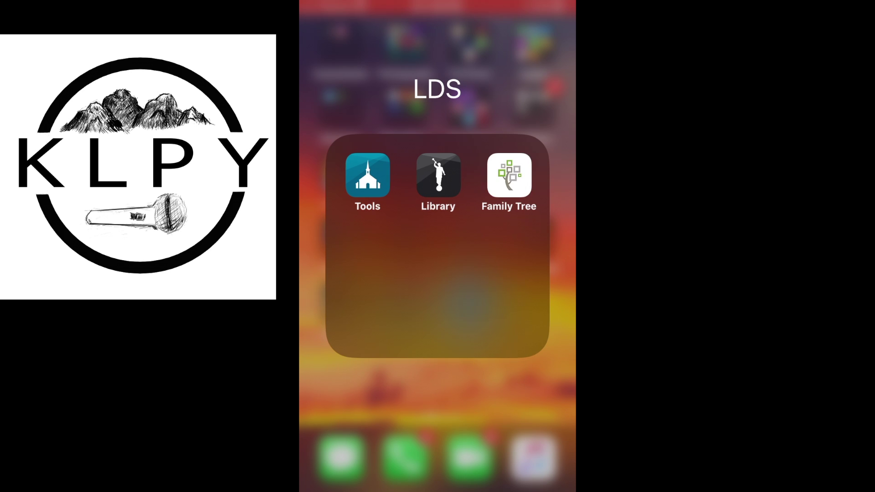
left_click(509, 176)
left_click(438, 397)
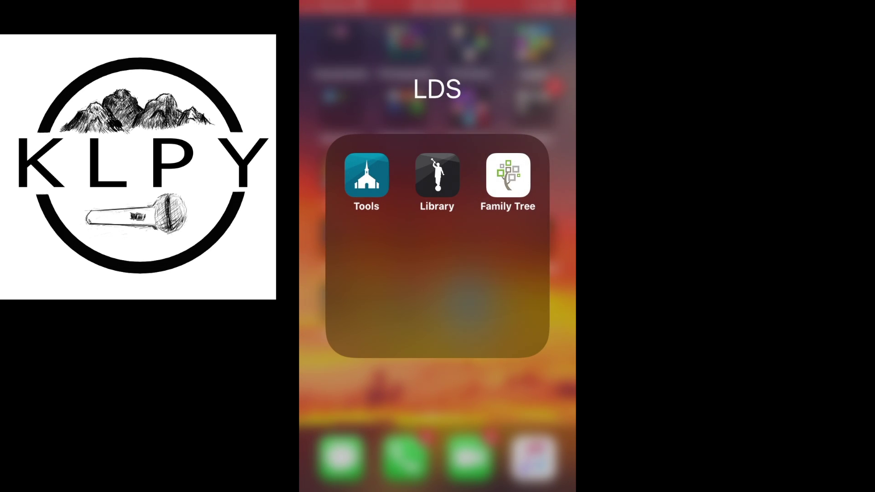
left_click(439, 411)
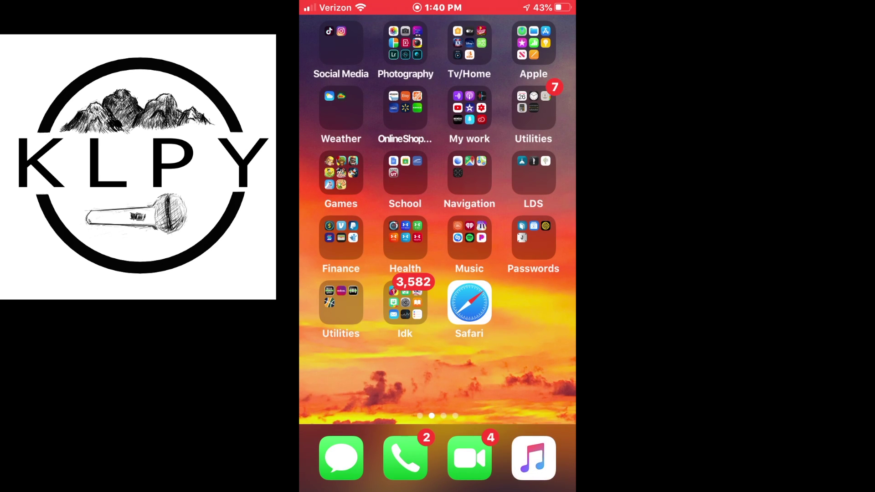
left_click(341, 236)
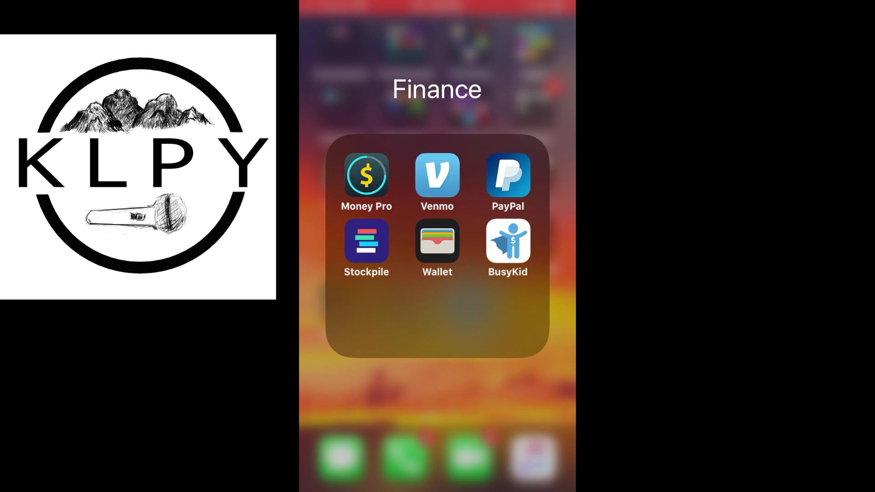
left_click(367, 175)
left_click(366, 241)
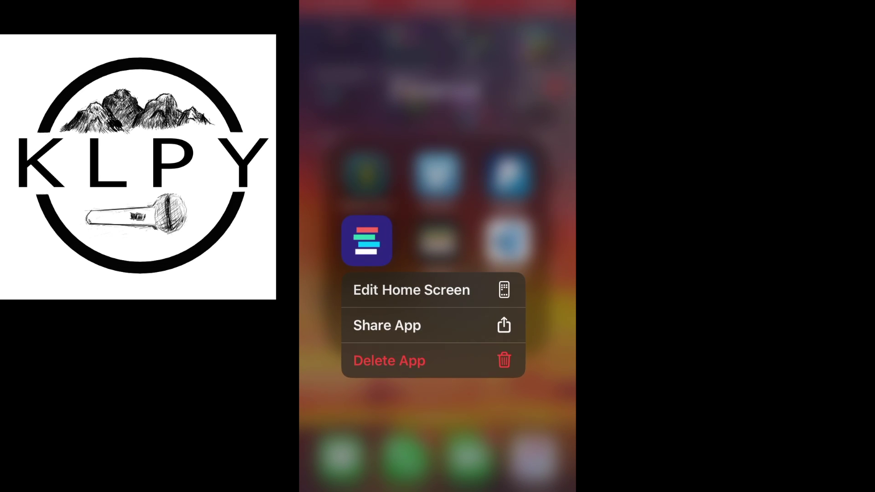
left_click(438, 425)
left_click(438, 411)
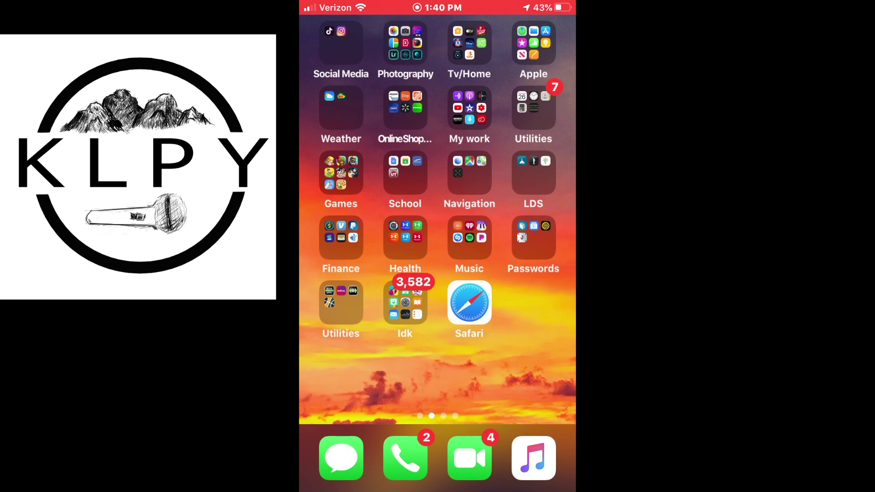
left_click(405, 237)
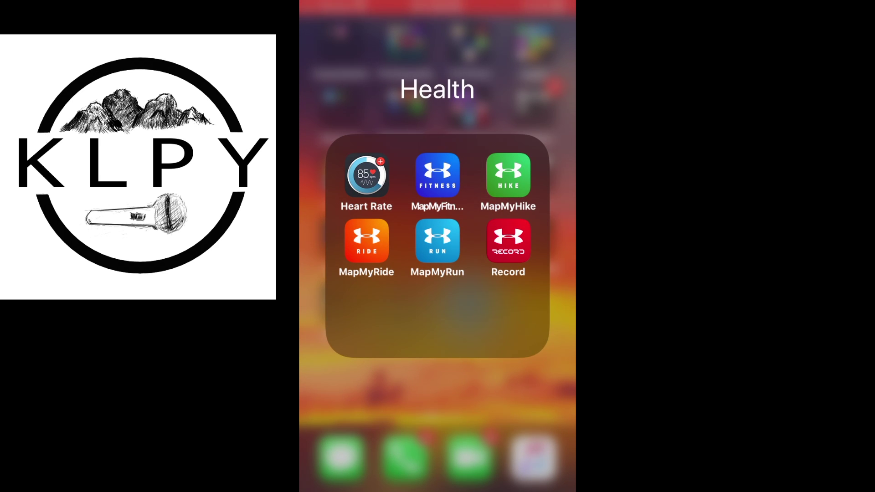
left_click(437, 411)
left_click(467, 238)
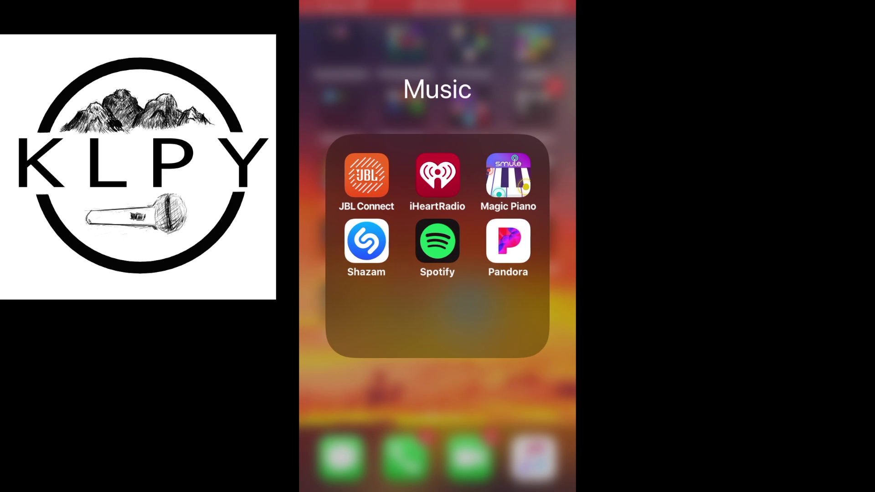
left_click_drag(507, 242, 468, 206)
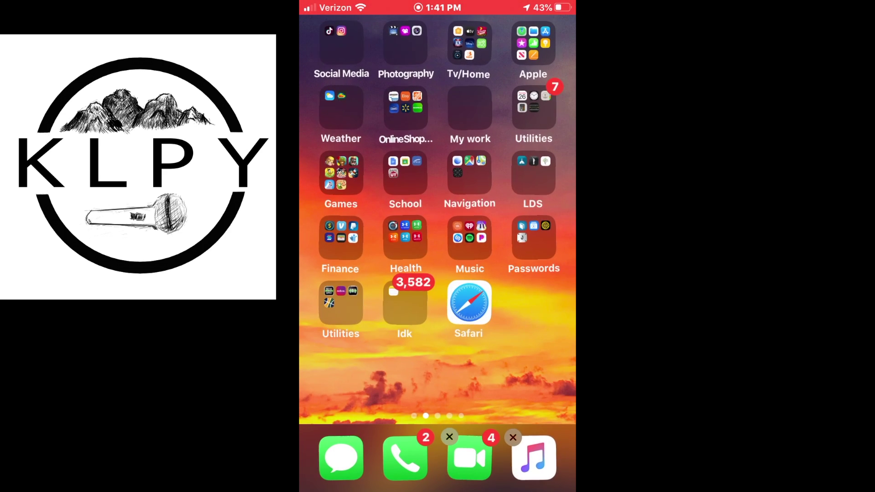
left_click(470, 238)
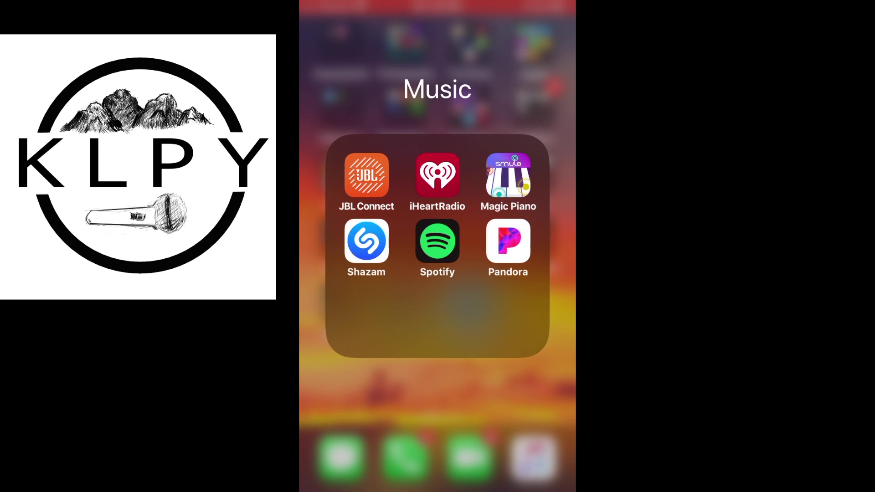
left_click(367, 176)
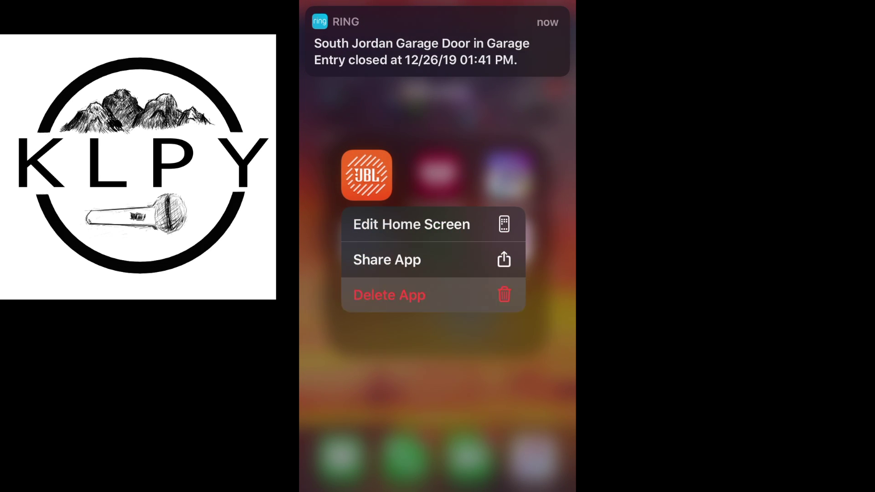
left_click(438, 383)
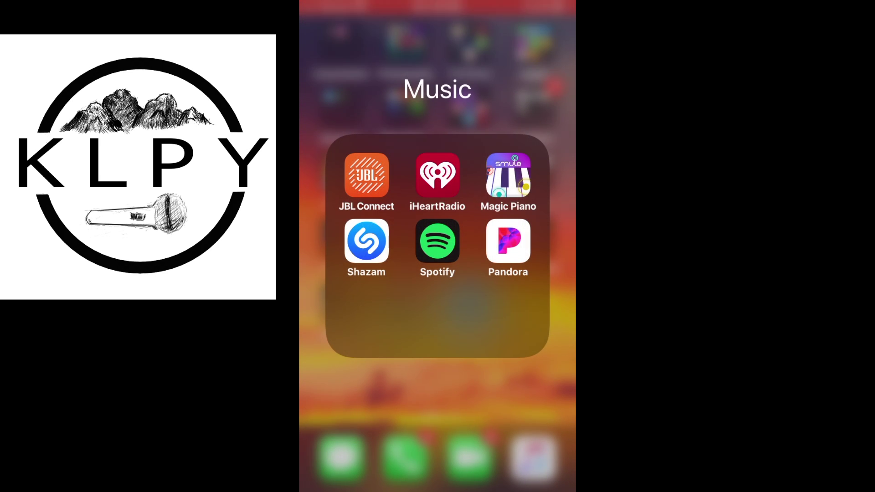
left_click(438, 411)
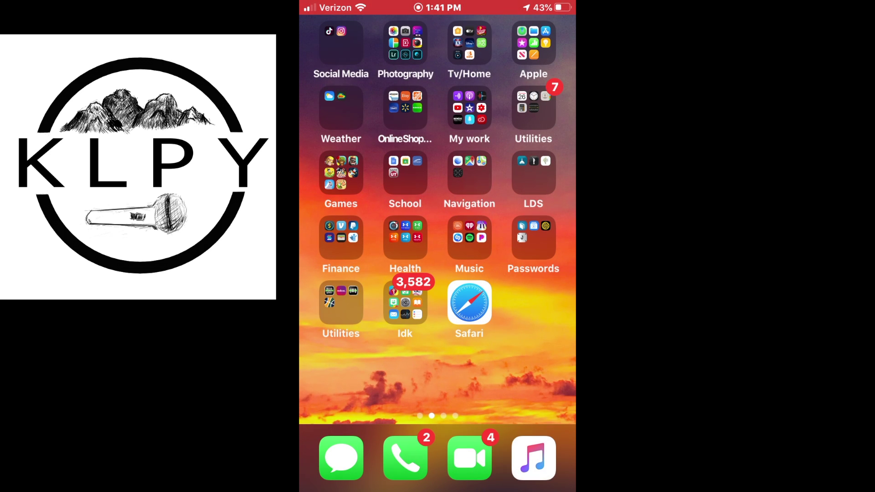
left_click(533, 237)
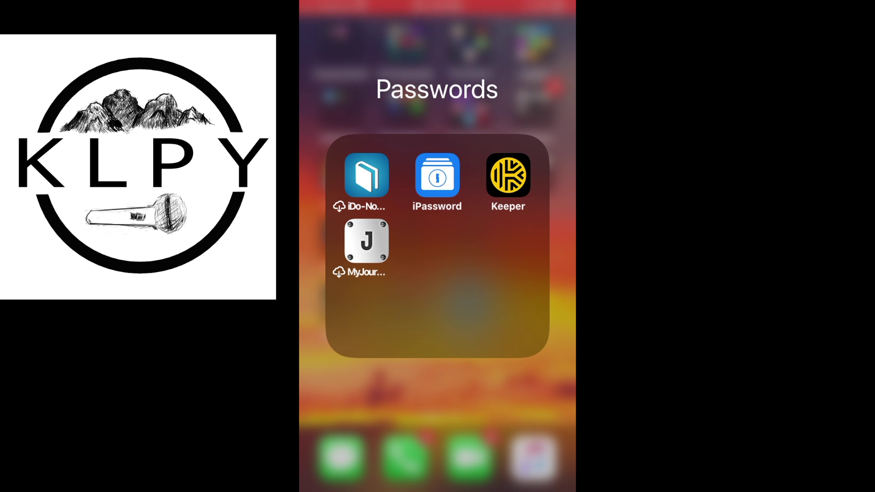
Close Passwords, view the Utilities and Idk folders, then swipe to the Watch/GarageBand page
left_click(438, 397)
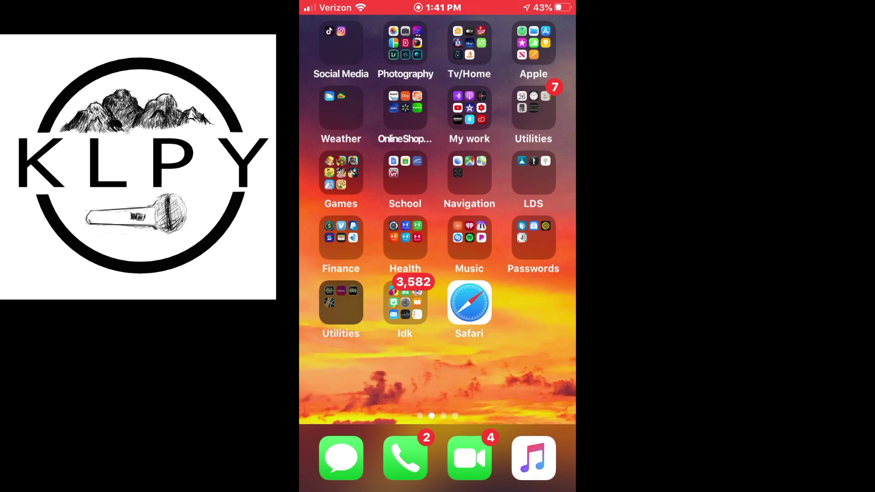
left_click(341, 304)
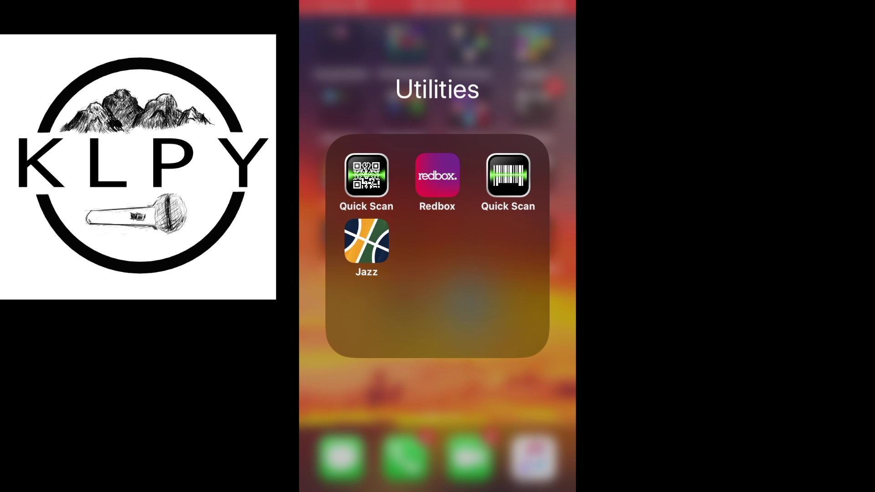
left_click(438, 398)
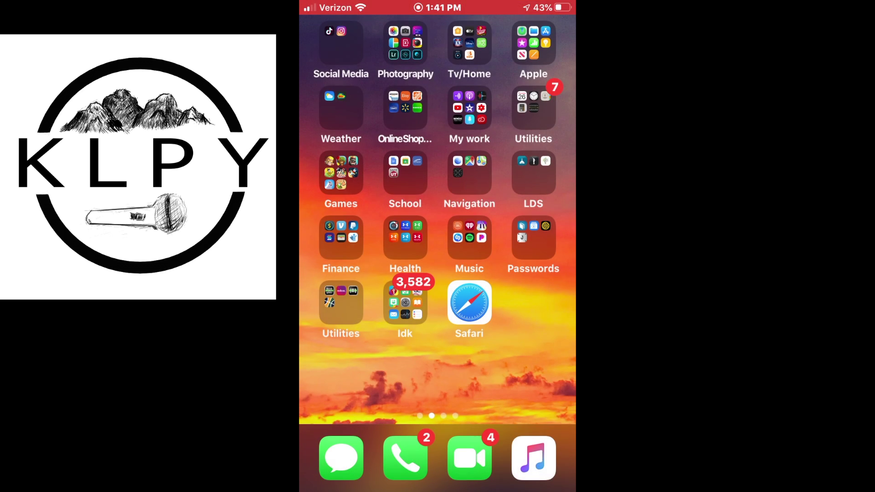
left_click(341, 303)
left_click(405, 303)
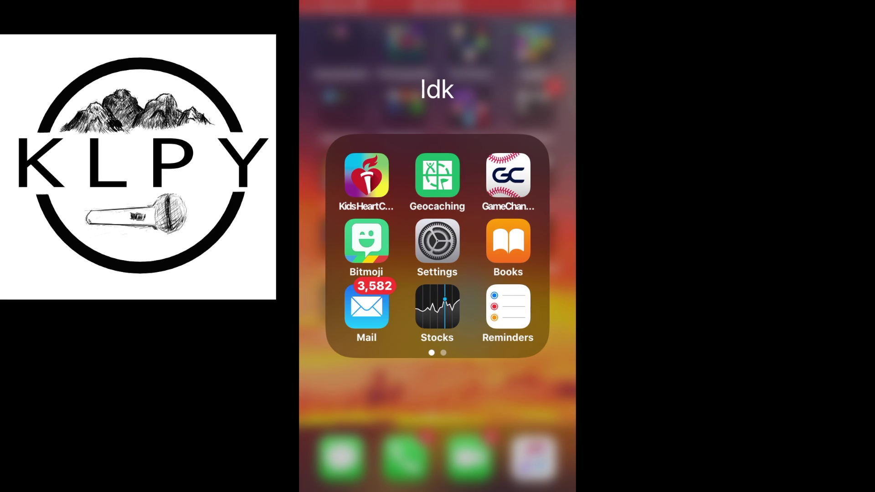
left_click(437, 410)
left_click_drag(533, 239, 342, 239)
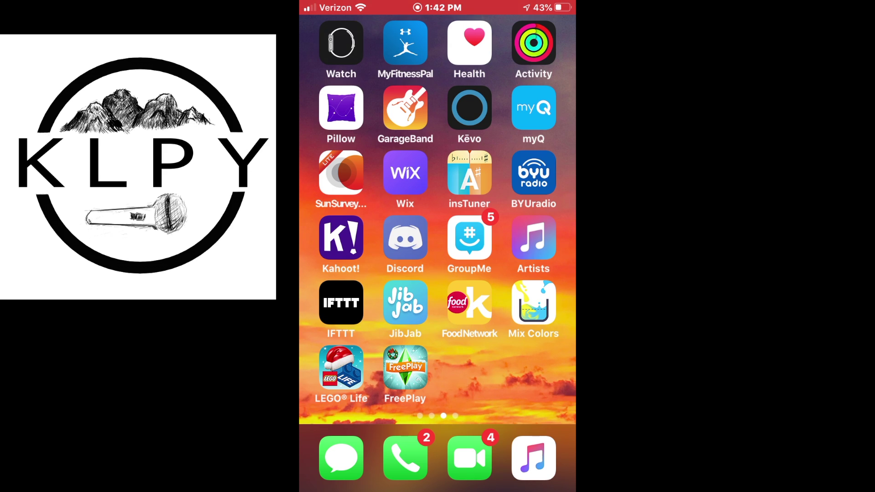
left_click(341, 174)
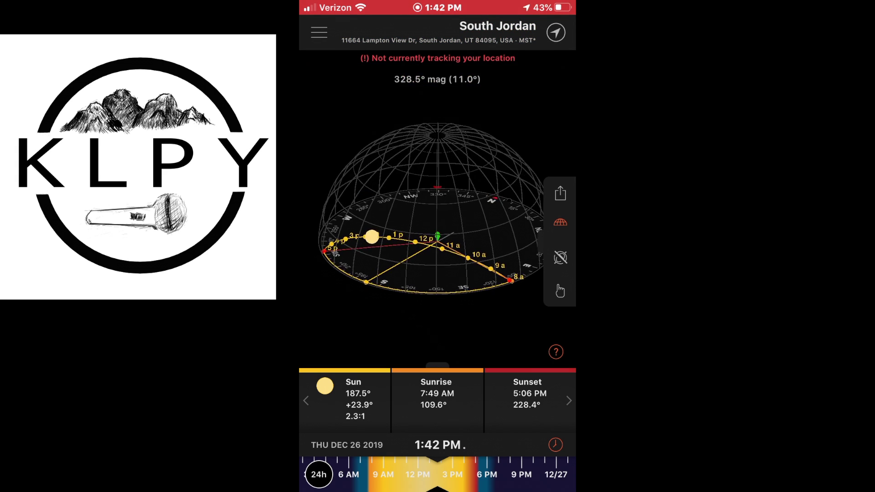
left_click(556, 32)
left_click(373, 245)
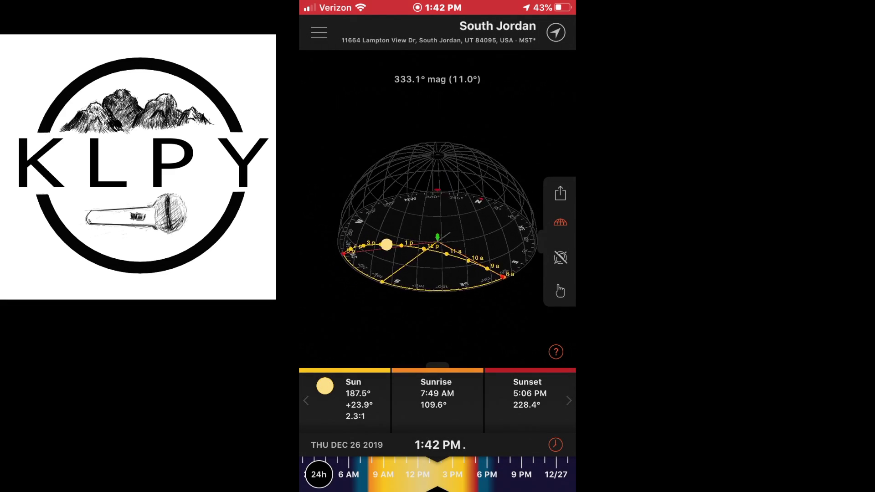
key("super")
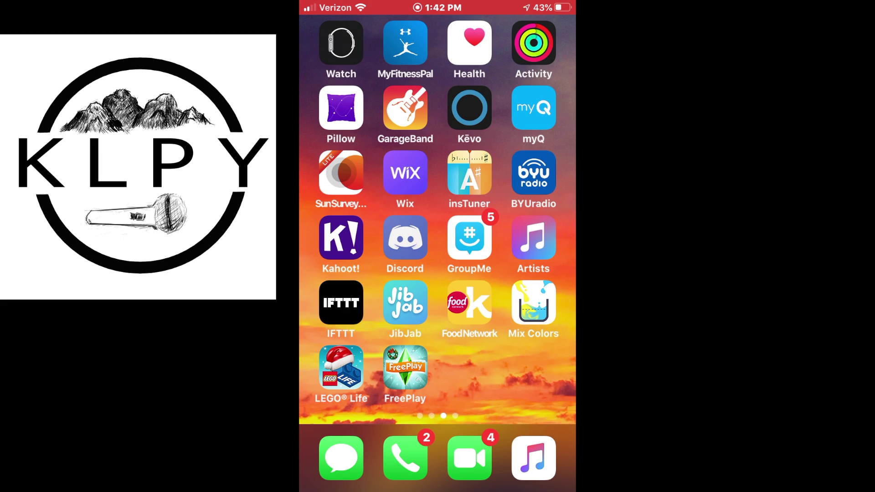
left_click(534, 172)
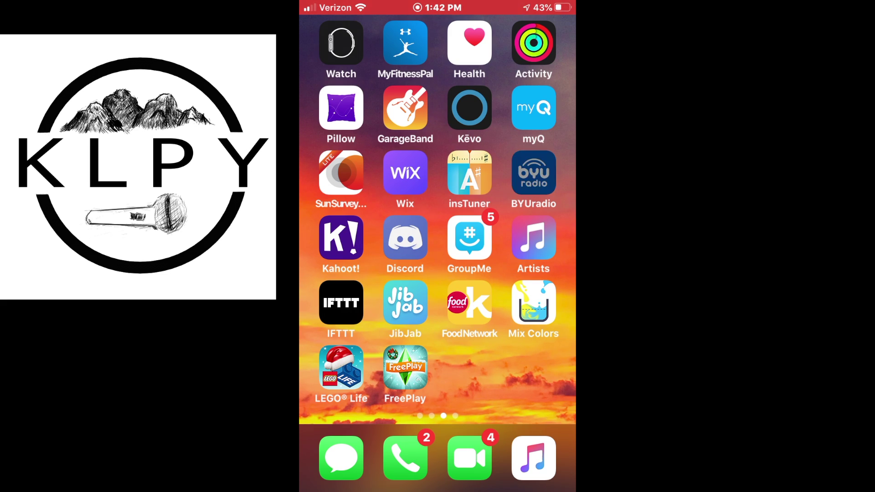
left_click_drag(534, 173, 405, 373)
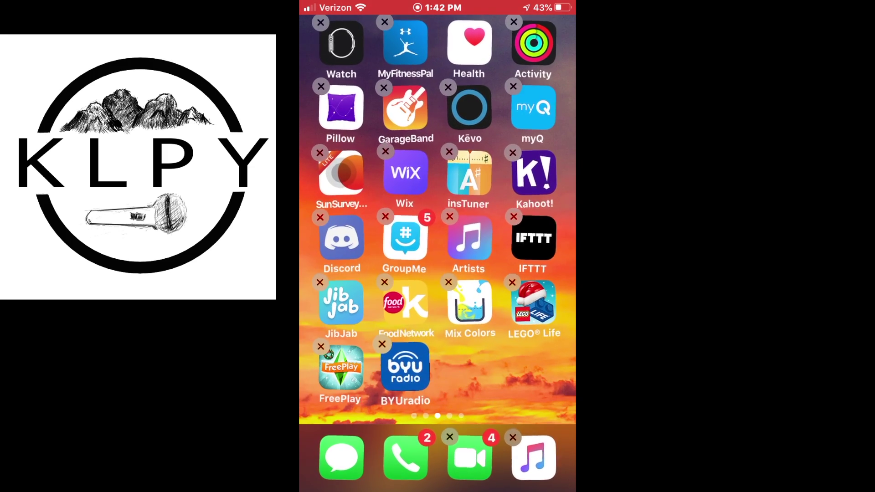
mouse_move(405, 373)
left_mouse_down()
mouse_move(489, 265)
mouse_move(533, 179)
left_mouse_up()
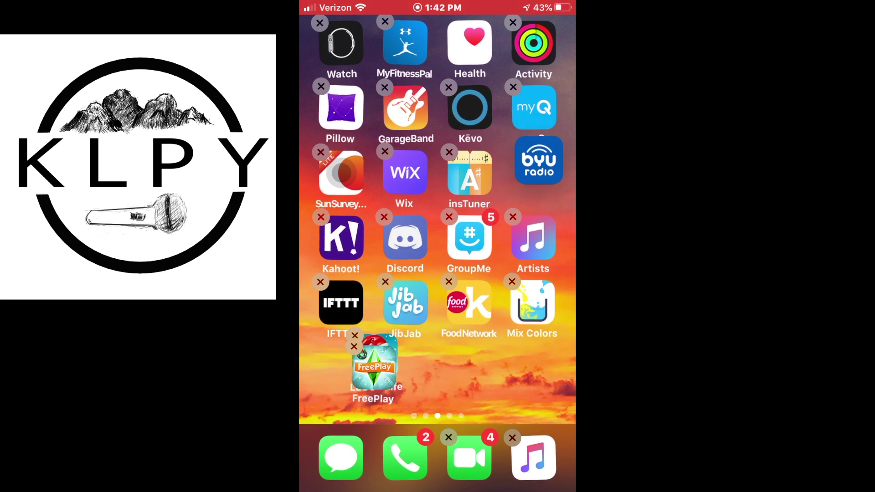
key("Home")
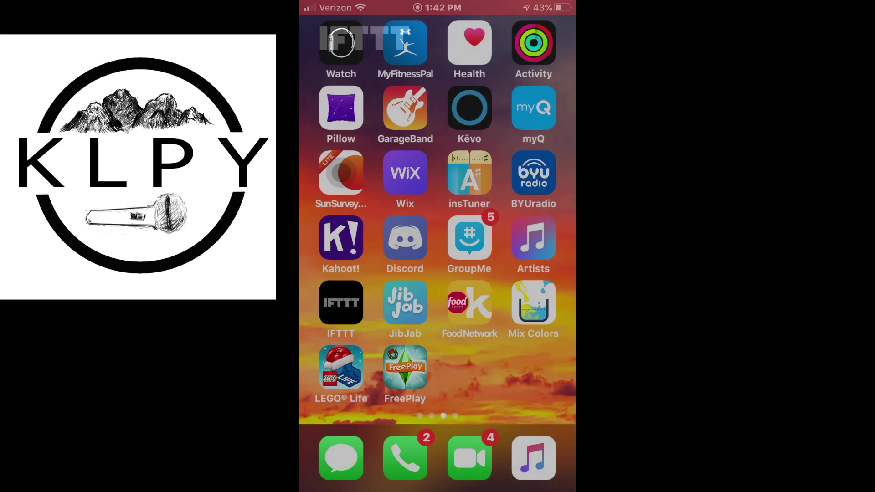
left_click(341, 303)
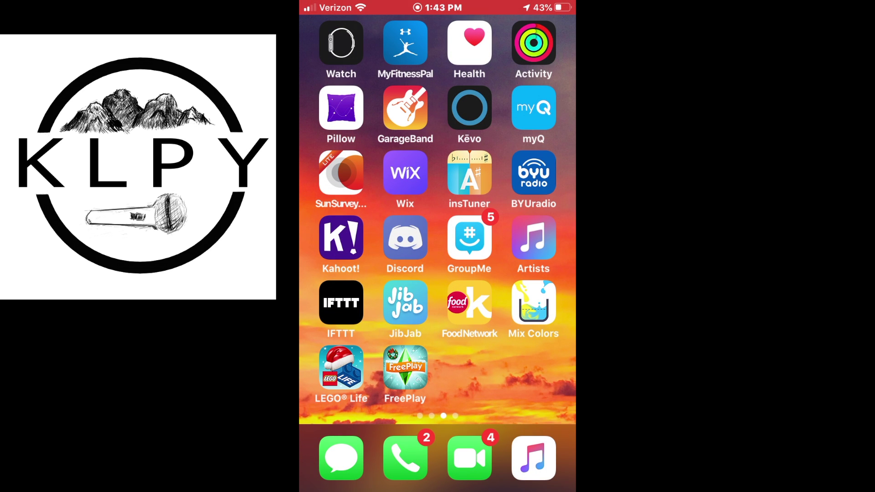
left_click(406, 304)
left_click_drag(507, 376, 383, 377)
left_click(470, 303)
left_click_drag(533, 303, 534, 342)
left_click(342, 367)
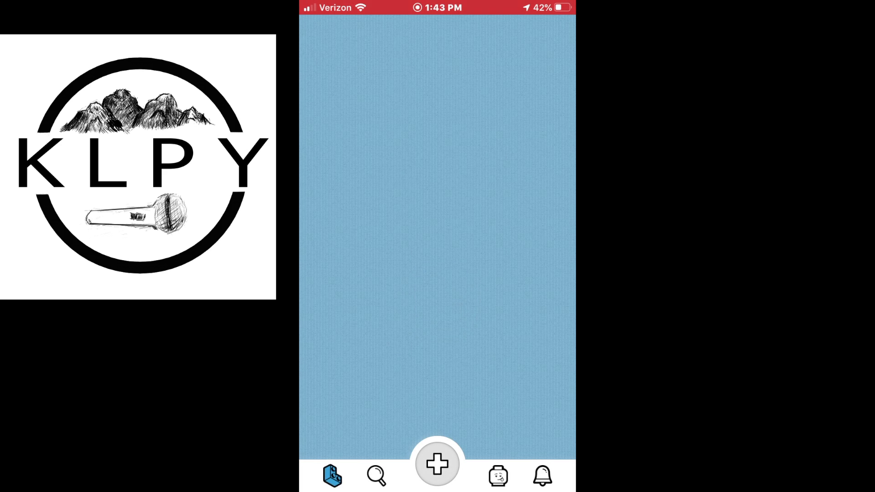
key("super")
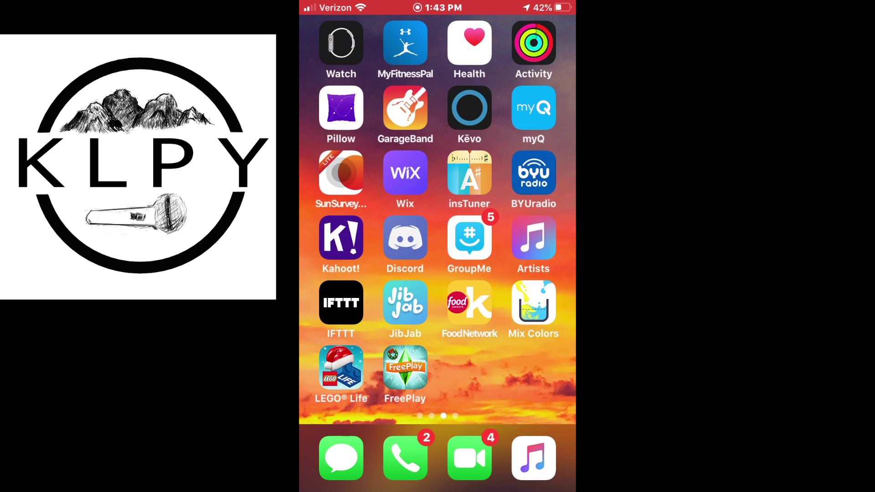
scroll(438, 205, "right", 1)
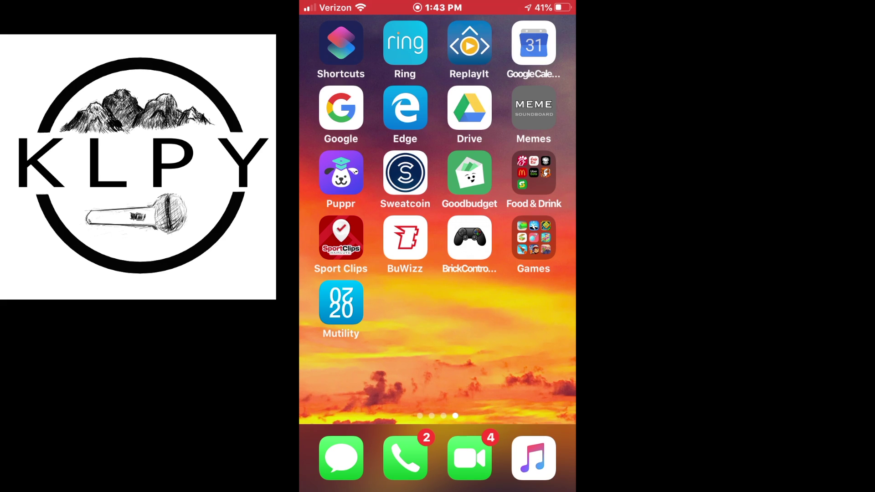
Swipe across to the final home screen page and launch Goodbudget
mouse_move(342, 205)
left_mouse_down()
mouse_move(548, 205)
mouse_move(342, 205)
left_mouse_up()
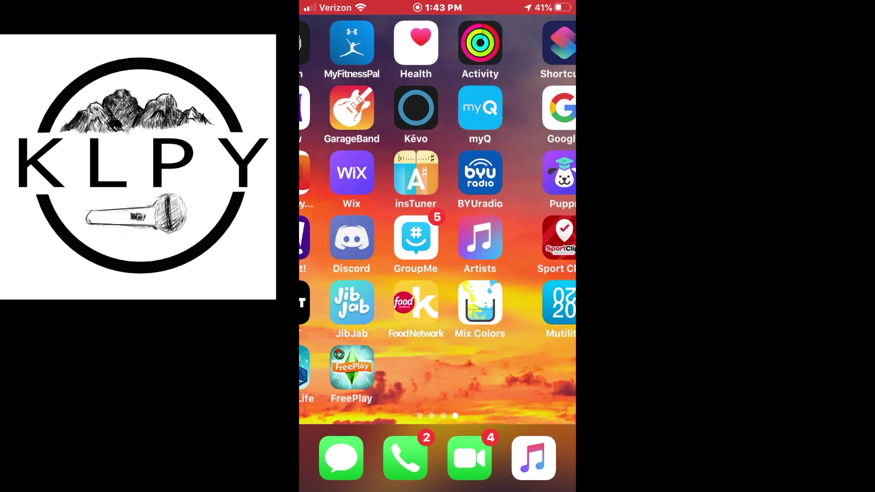
left_click_drag(547, 205, 343, 205)
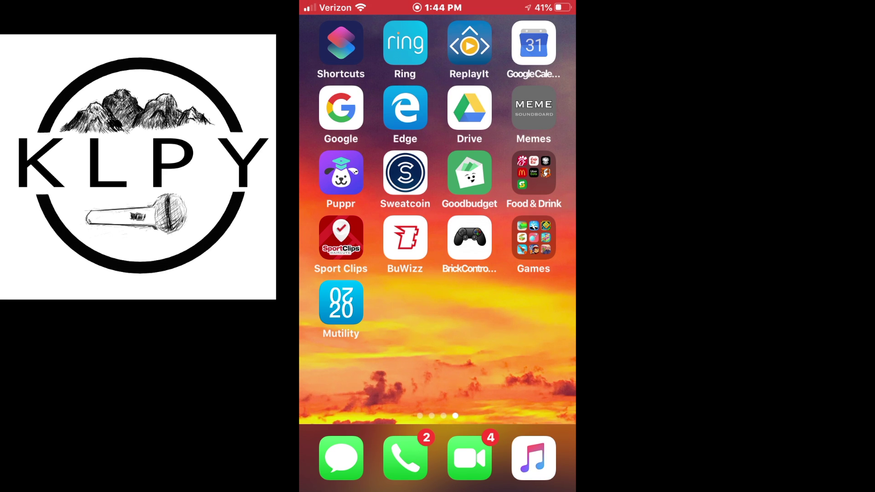
left_click(470, 174)
In edit mode, drag Goodbudget back to the folders page into Finance, then exit editing
left_click(469, 173)
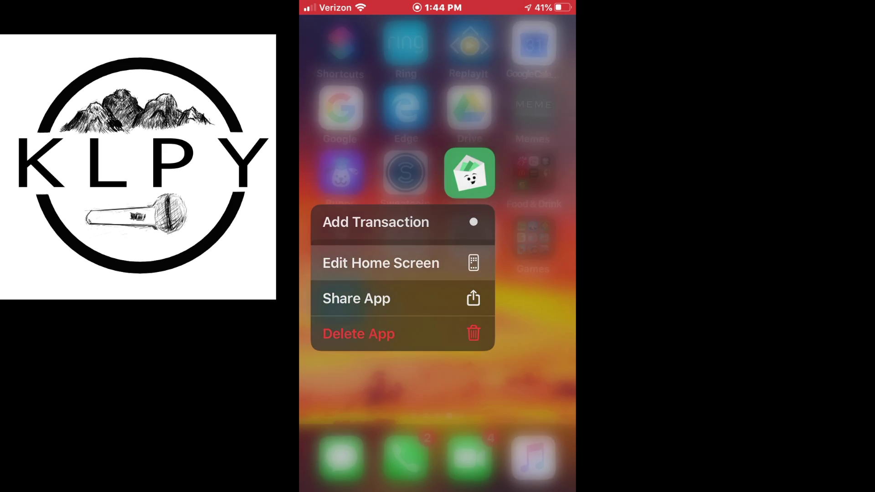
left_click(381, 263)
left_click_drag(472, 236, 311, 400)
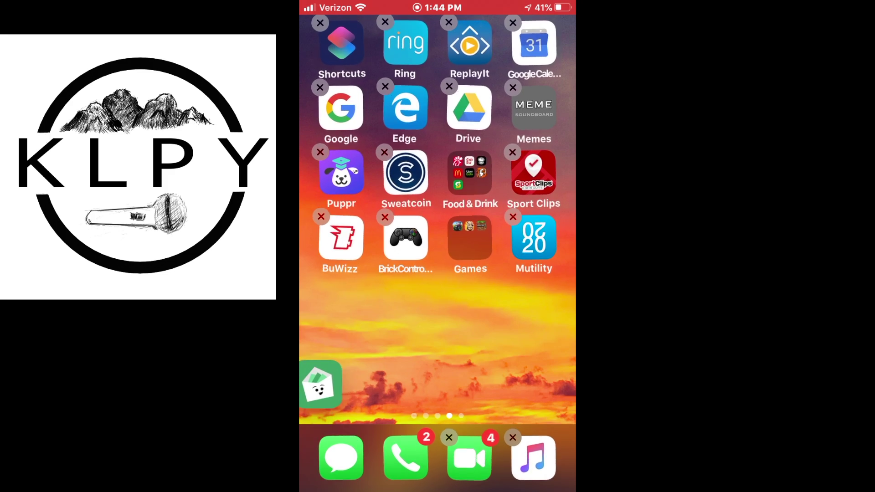
mouse_move(311, 400)
left_mouse_down()
mouse_move(342, 308)
mouse_move(304, 372)
left_mouse_up()
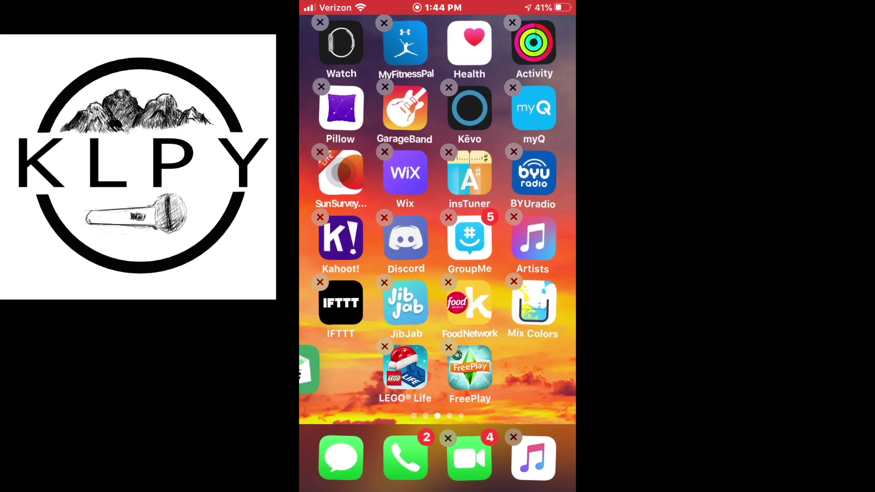
left_click_drag(305, 373, 332, 253)
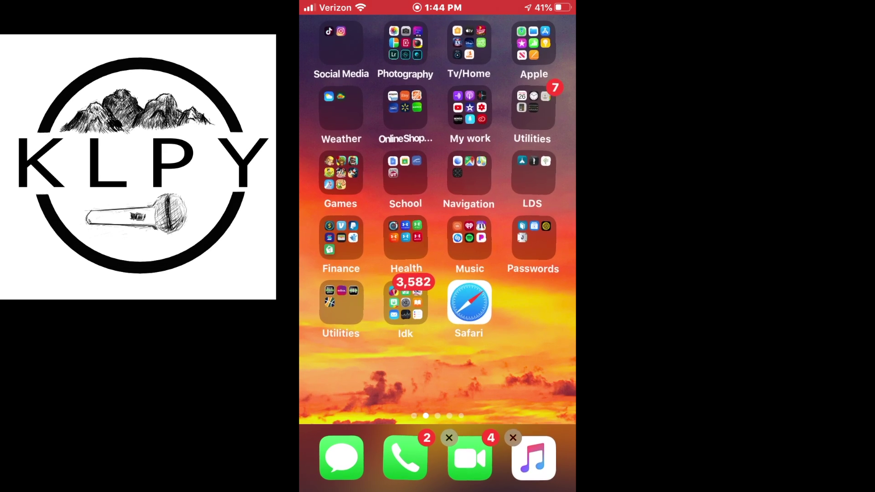
left_click_drag(520, 356, 328, 356)
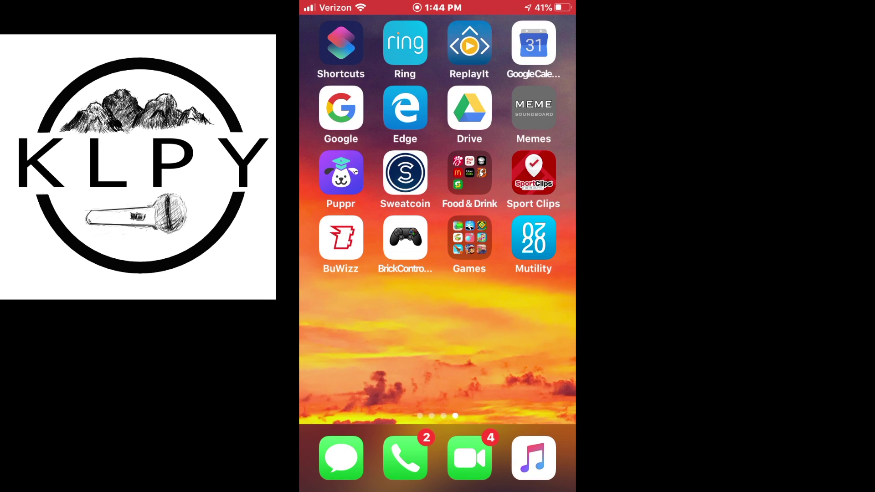
View the Food & Drink folder and both pages of Games, then launch Mutility
left_click(469, 174)
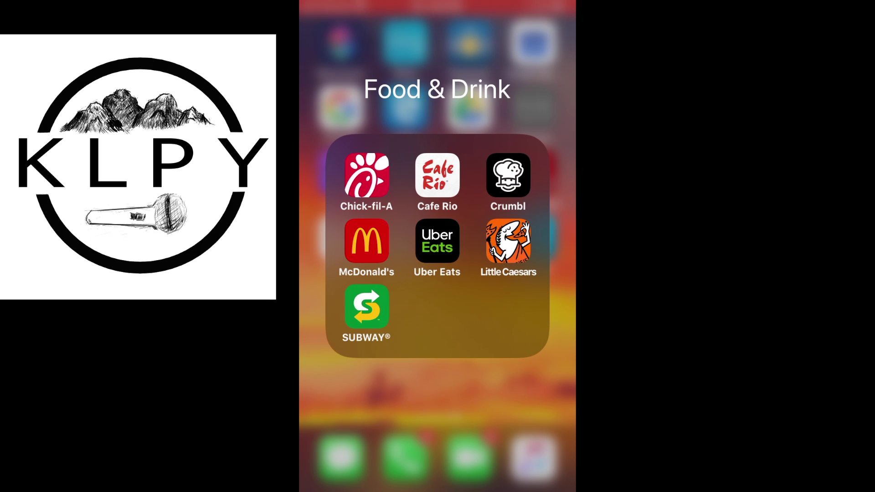
left_click(438, 411)
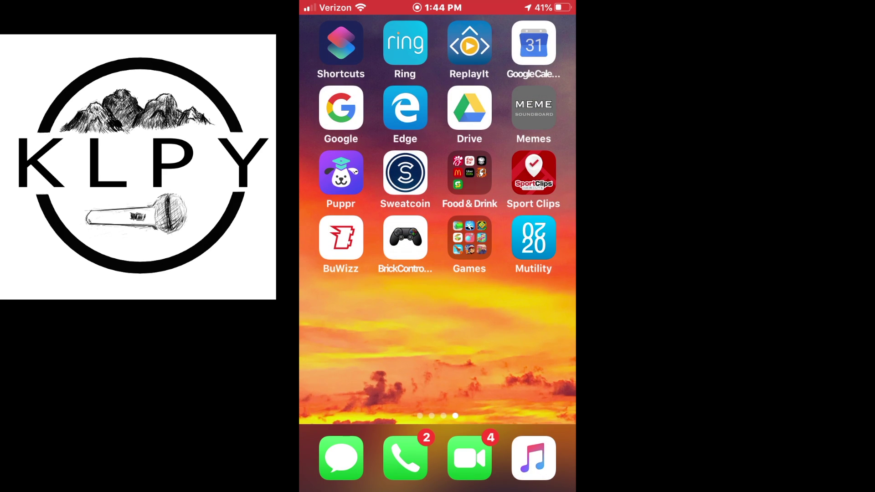
left_click(470, 237)
mouse_move(506, 246)
left_mouse_down()
mouse_move(355, 247)
mouse_move(520, 246)
left_mouse_up()
left_click(438, 411)
left_click(534, 237)
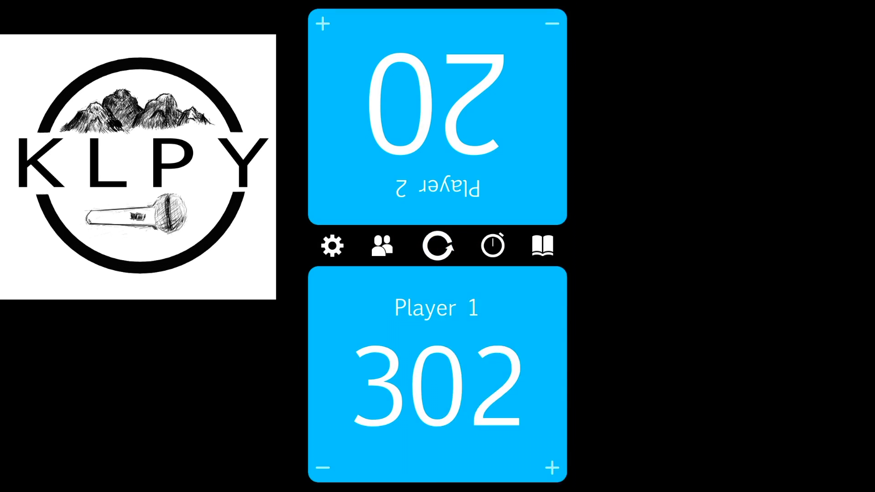
Hit Player 1's + side repeatedly until the total reads 400, leaving Player 2 at 20
double_click(502, 374)
triple_click(502, 375)
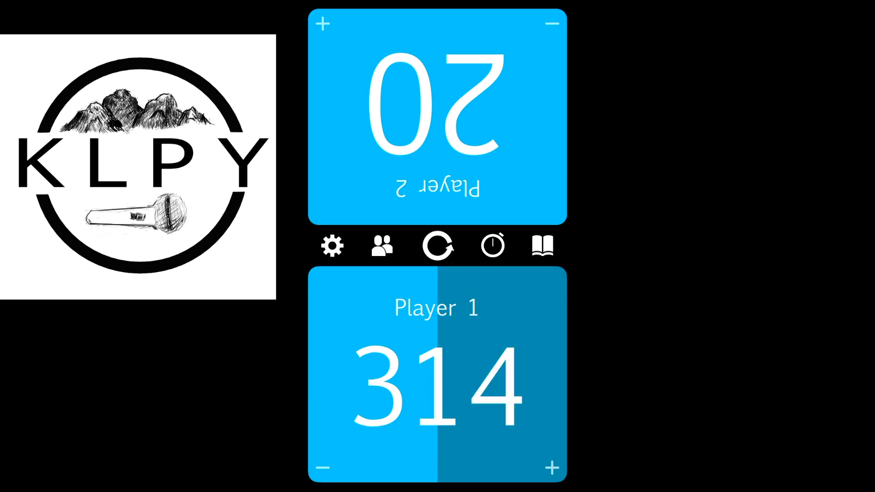
triple_click(503, 375)
triple_click(502, 374)
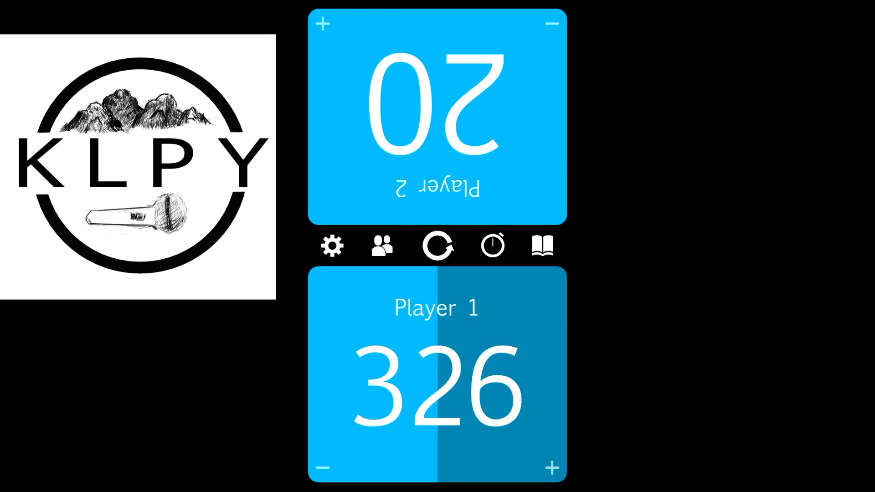
triple_click(503, 374)
triple_click(503, 374)
double_click(502, 374)
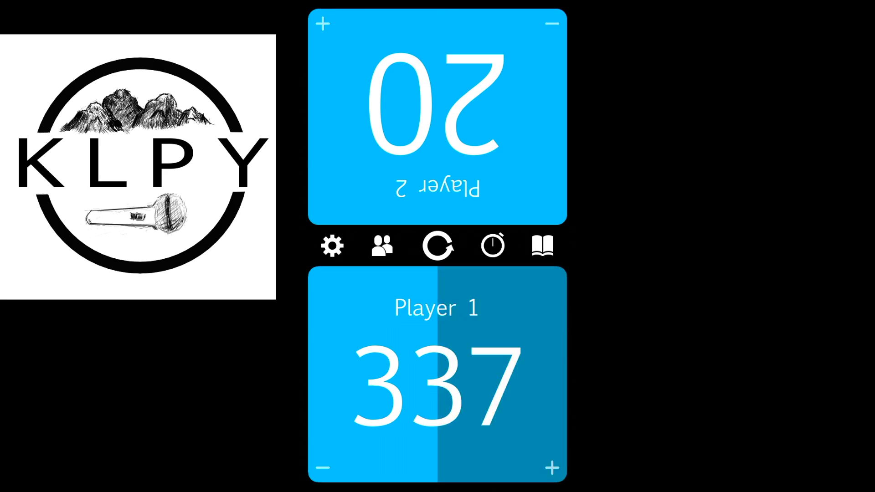
triple_click(502, 374)
triple_click(503, 375)
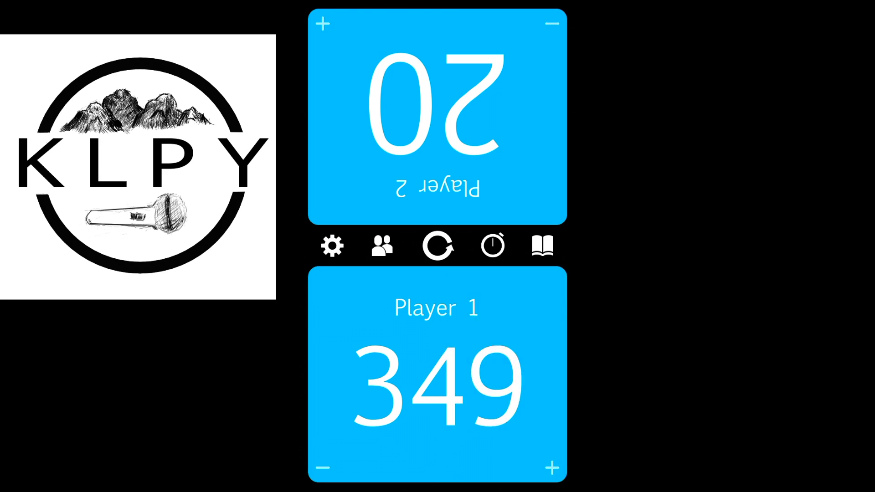
double_click(503, 374)
triple_click(503, 374)
triple_click(502, 374)
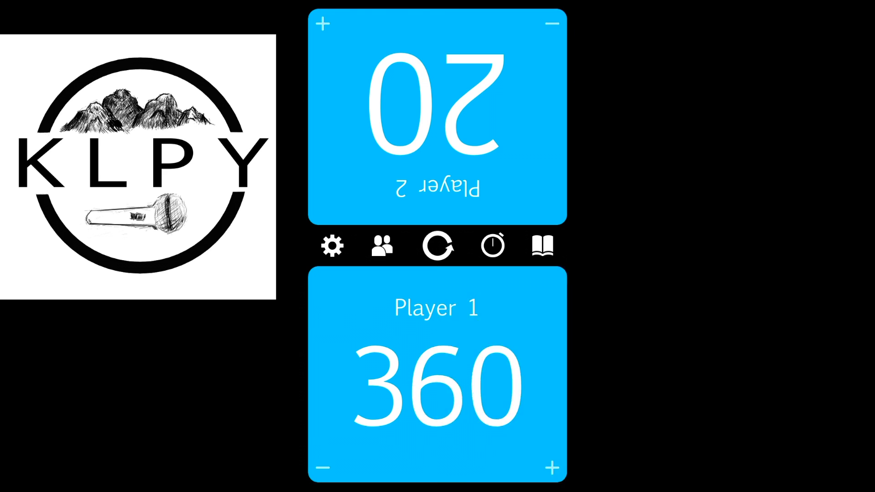
double_click(502, 375)
triple_click(503, 374)
triple_click(503, 375)
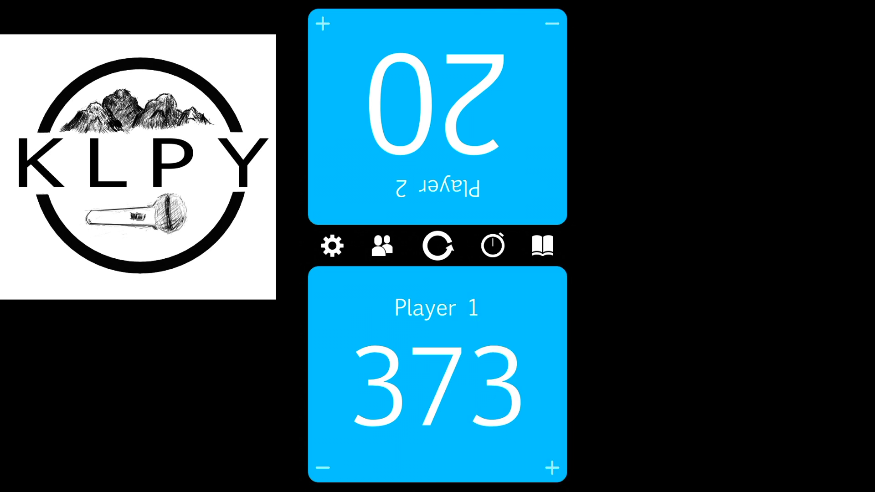
triple_click(503, 374)
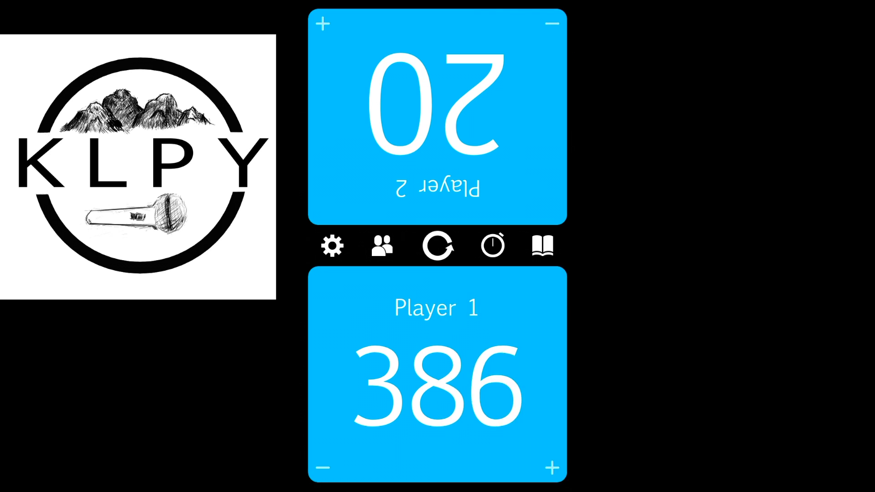
triple_click(503, 374)
double_click(503, 374)
triple_click(503, 375)
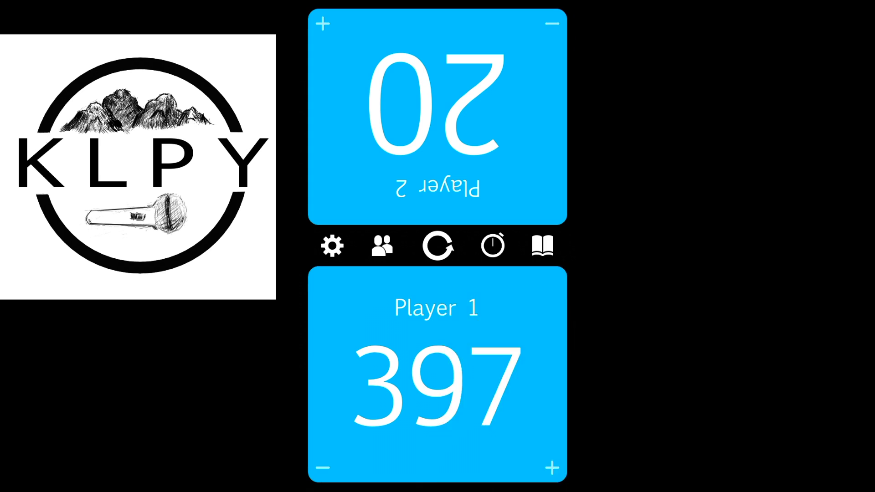
double_click(503, 374)
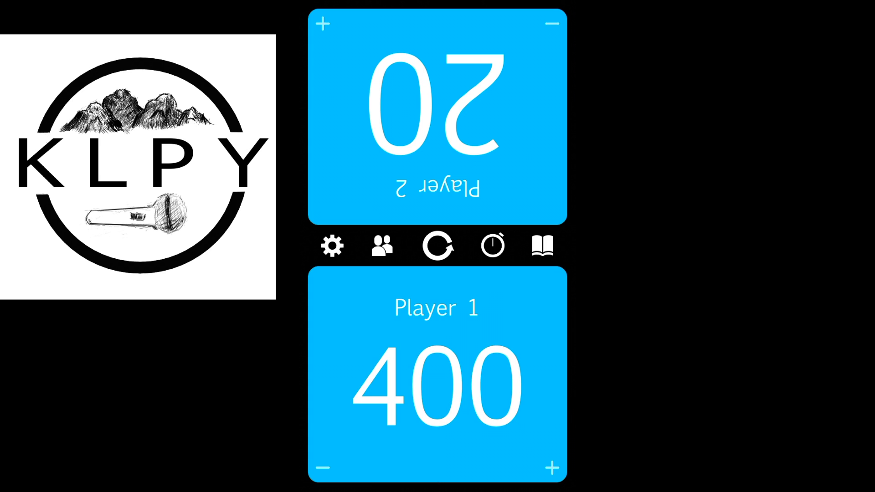